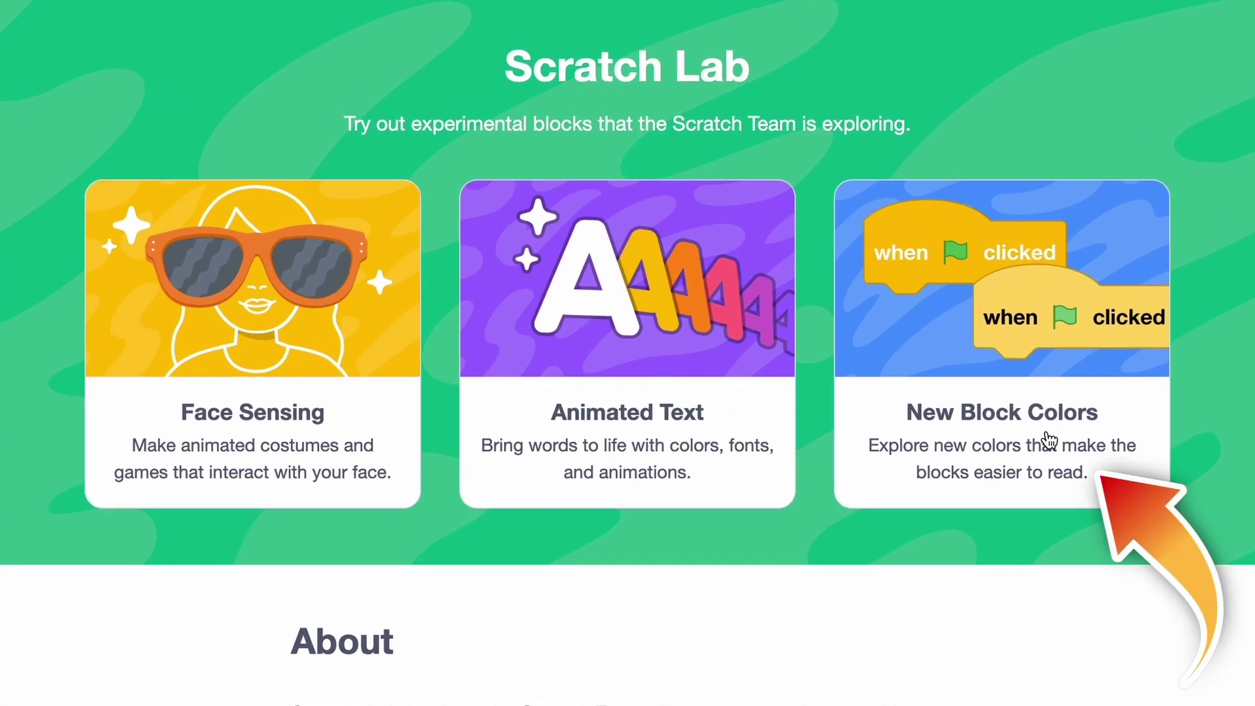
Visit the New Block Colors page, return home, then open the Face Sensing experiment.
{"action": "left_click", "coordinate": [1048, 441]}
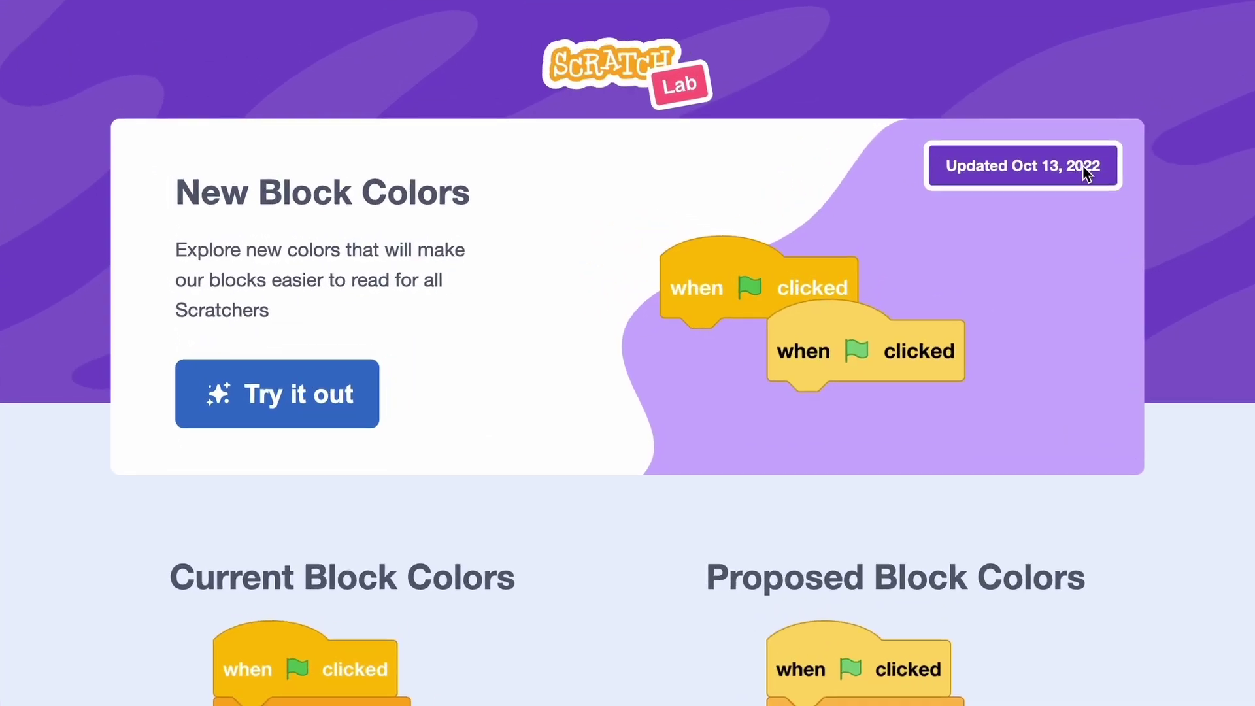
{"action": "scroll", "coordinate": [737, 561], "scroll_direction": "down", "scroll_amount": 3}
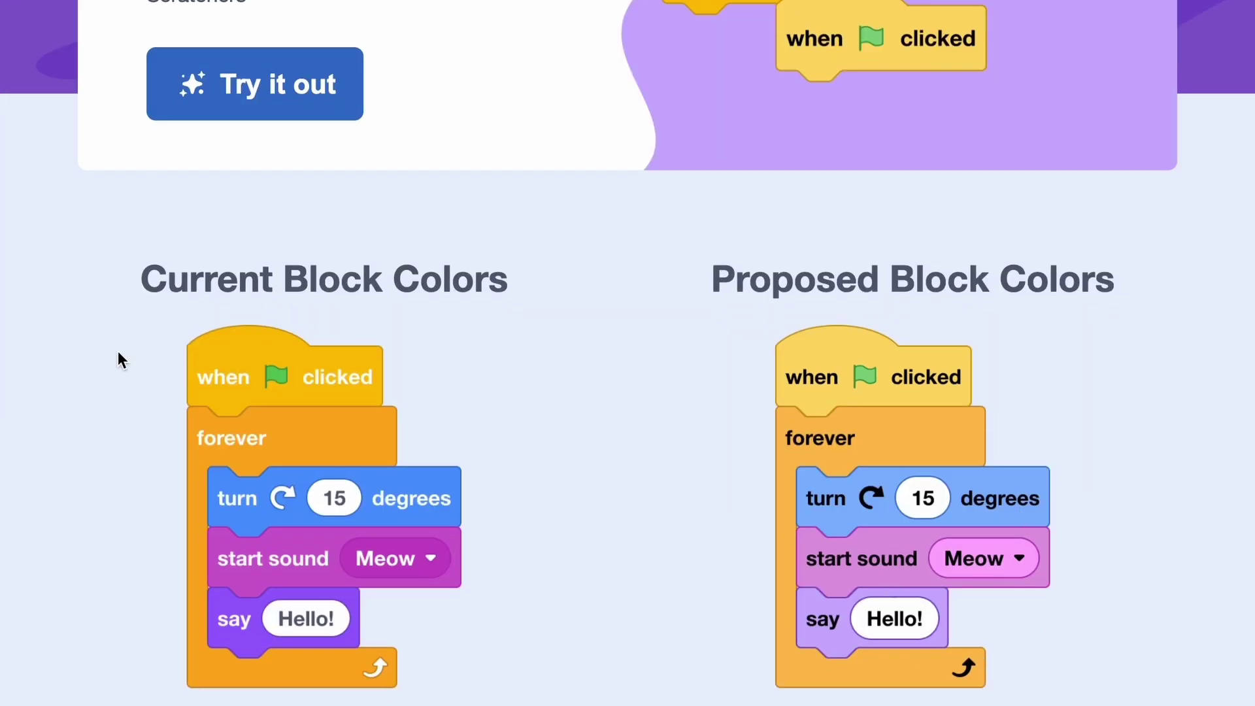
{"action": "scroll", "coordinate": [118, 359], "scroll_direction": "down", "scroll_amount": 3}
{"action": "scroll", "coordinate": [387, 367], "scroll_direction": "down", "scroll_amount": 5}
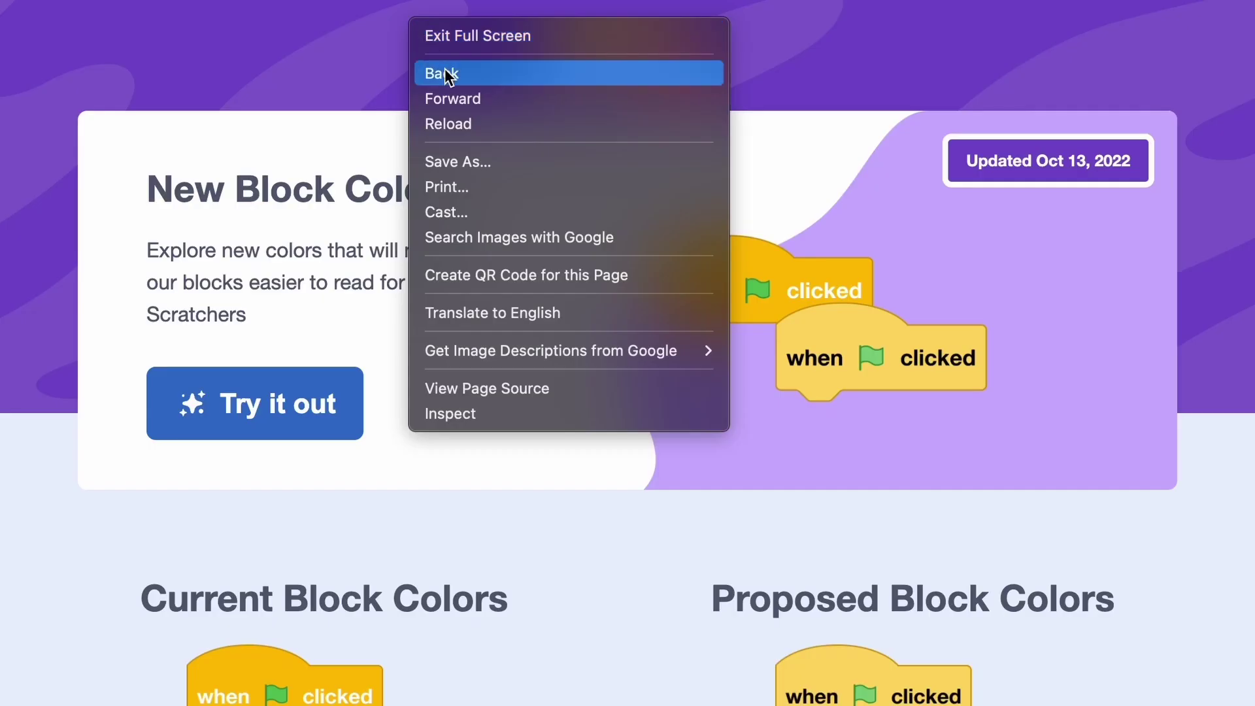
{"action": "left_click", "coordinate": [445, 74]}
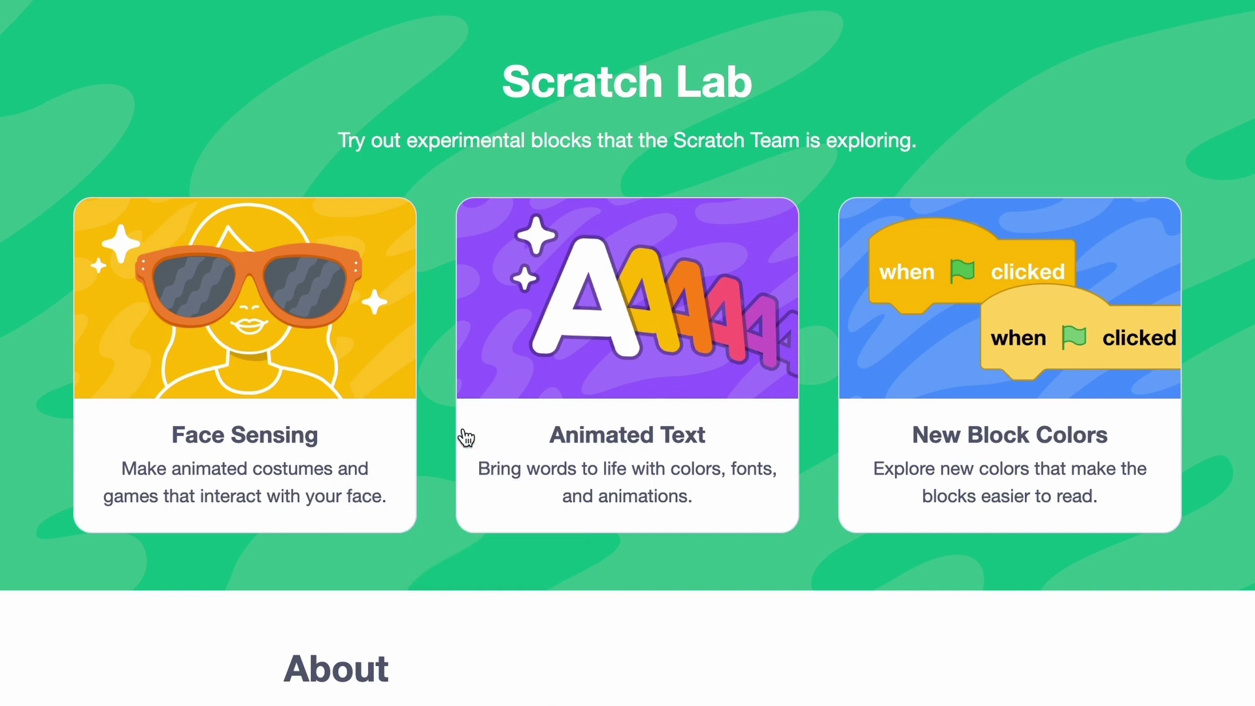
{"action": "left_click", "coordinate": [338, 401]}
{"action": "scroll", "coordinate": [603, 543], "scroll_direction": "down", "scroll_amount": 5}
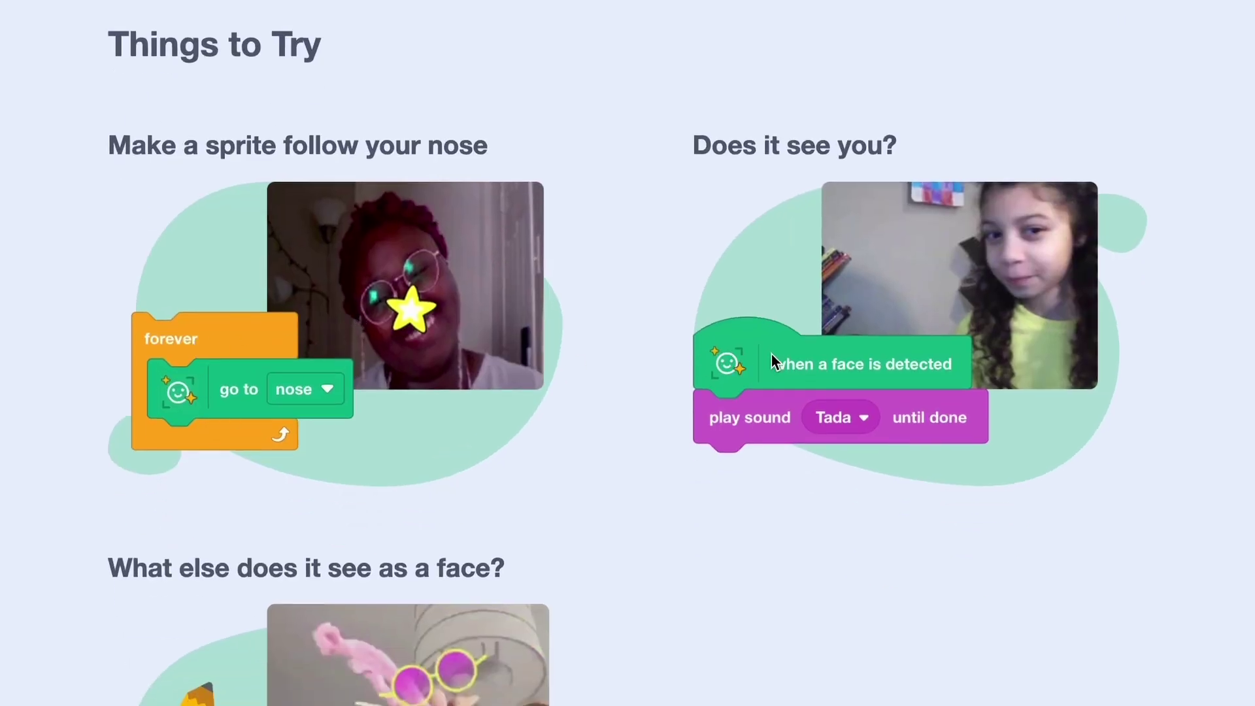
{"action": "scroll", "coordinate": [857, 358], "scroll_direction": "down", "scroll_amount": 2}
{"action": "scroll", "coordinate": [759, 490], "scroll_direction": "down", "scroll_amount": 3}
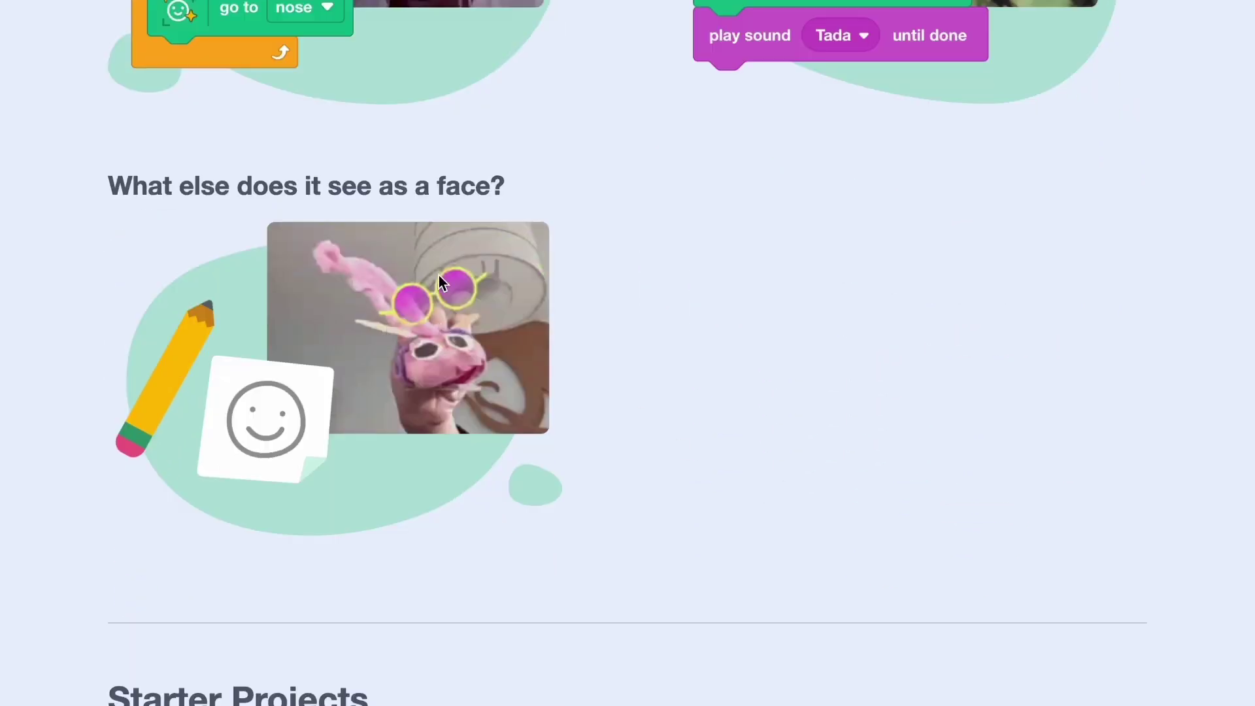
{"action": "scroll", "coordinate": [482, 266], "scroll_direction": "up", "scroll_amount": 5}
{"action": "scroll", "coordinate": [471, 281], "scroll_direction": "up", "scroll_amount": 3}
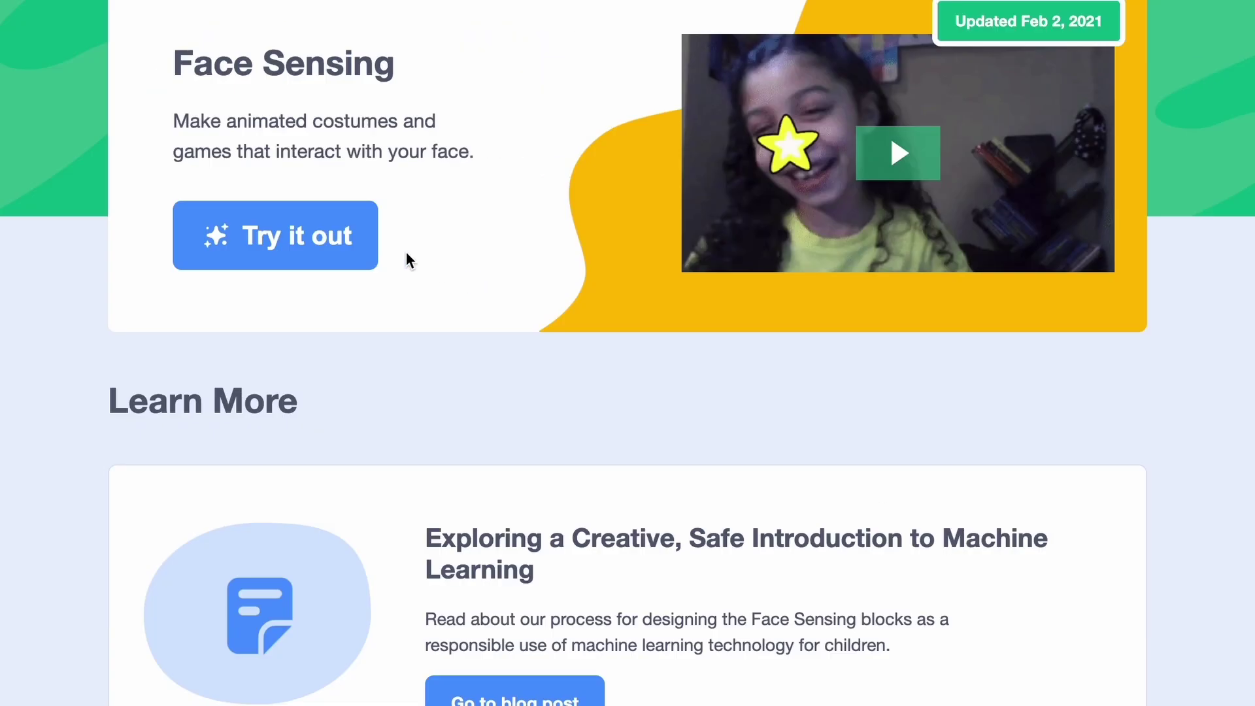
Launch the Face Sensing editor and block the camera permission request.
{"action": "left_click", "coordinate": [350, 236]}
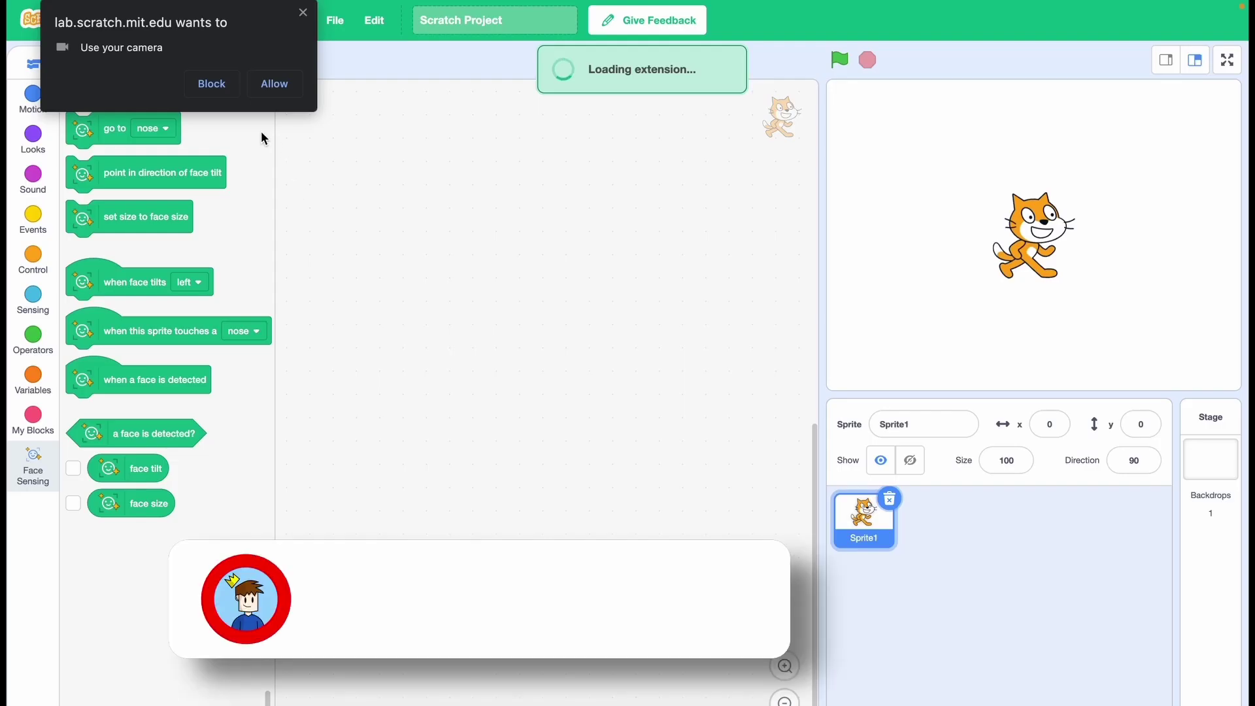
{"action": "left_click", "coordinate": [215, 88]}
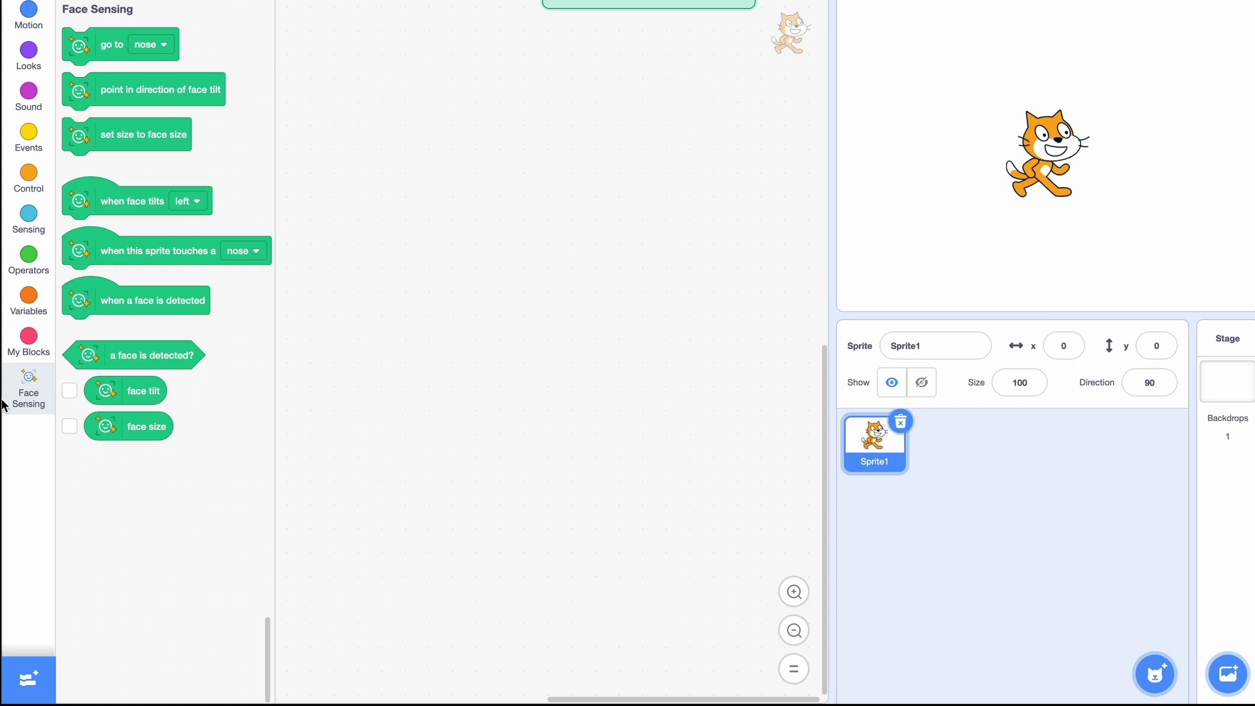
{"action": "left_click", "coordinate": [37, 690]}
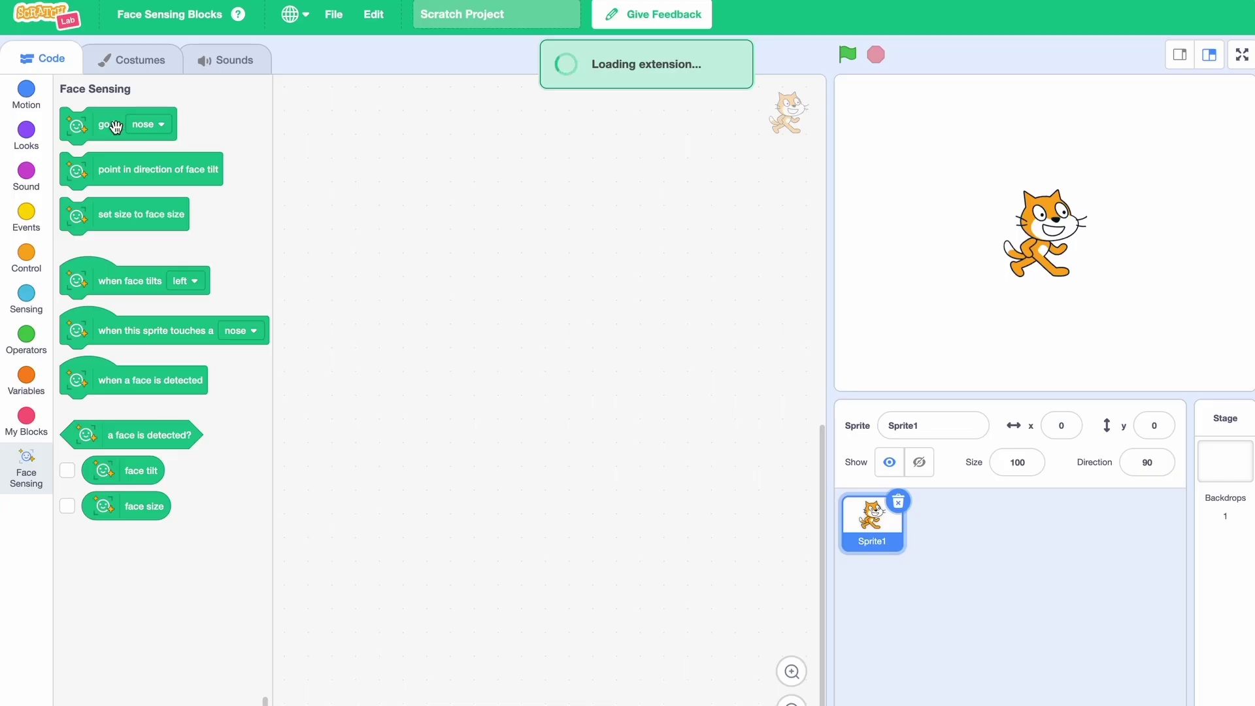
Place a go to nose block on the canvas, keeping nose as the face part.
{"action": "left_click_drag", "start_coordinate": [109, 124], "coordinate": [626, 242]}
{"action": "left_click", "coordinate": [662, 241]}
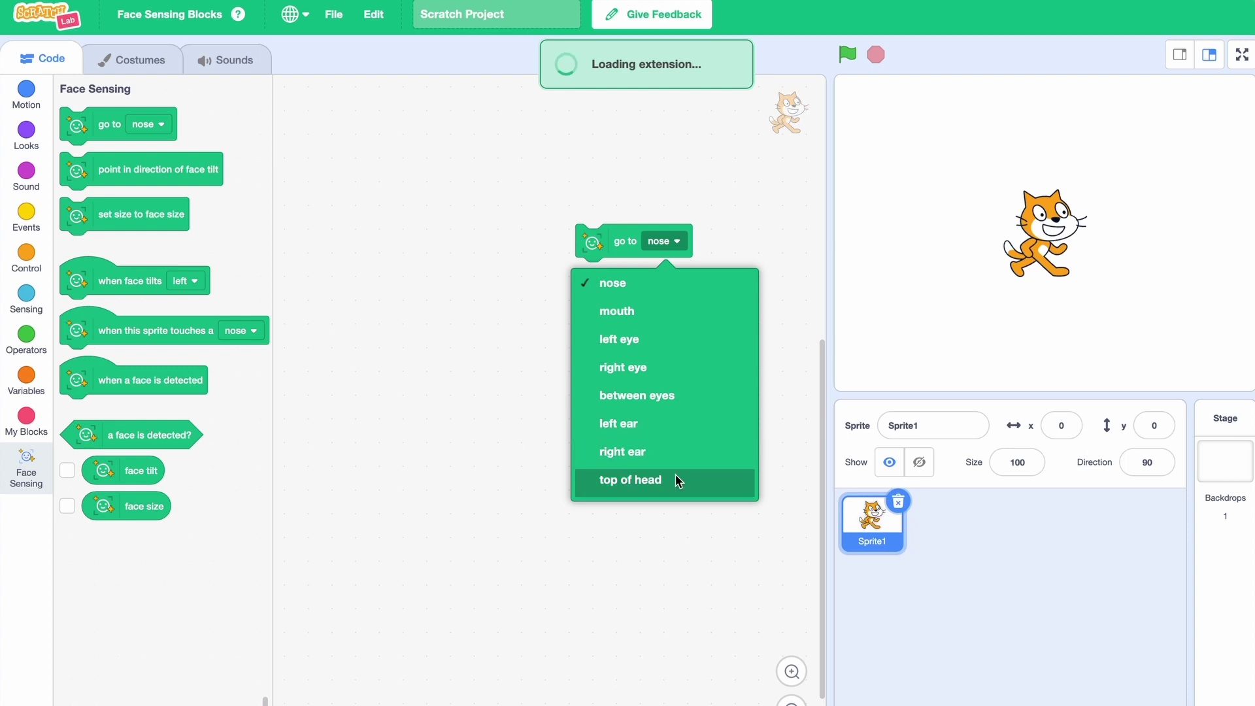
{"action": "left_click", "coordinate": [691, 558]}
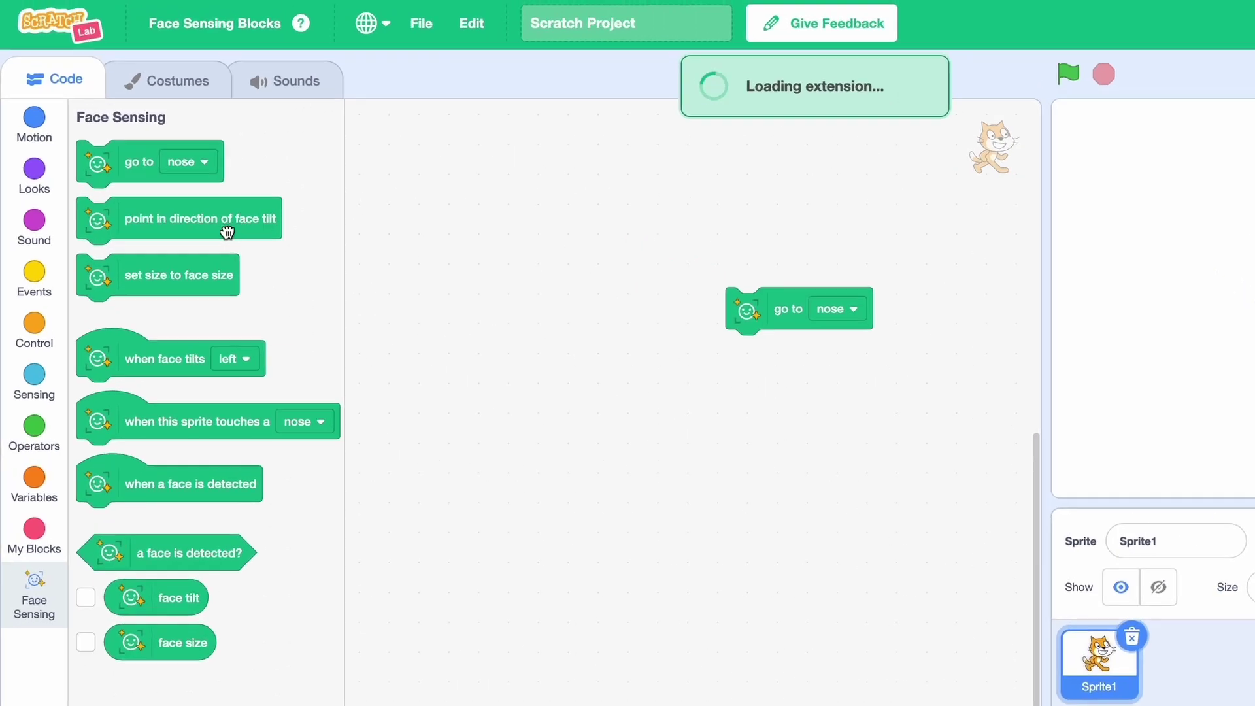
Add point in direction of face tilt and set size to face size blocks.
{"action": "mouse_move", "coordinate": [270, 223]}
{"action": "left_mouse_down"}
{"action": "mouse_move", "coordinate": [796, 440]}
{"action": "mouse_move", "coordinate": [869, 442]}
{"action": "left_mouse_up"}
{"action": "left_click_drag", "start_coordinate": [160, 284], "coordinate": [604, 394]}
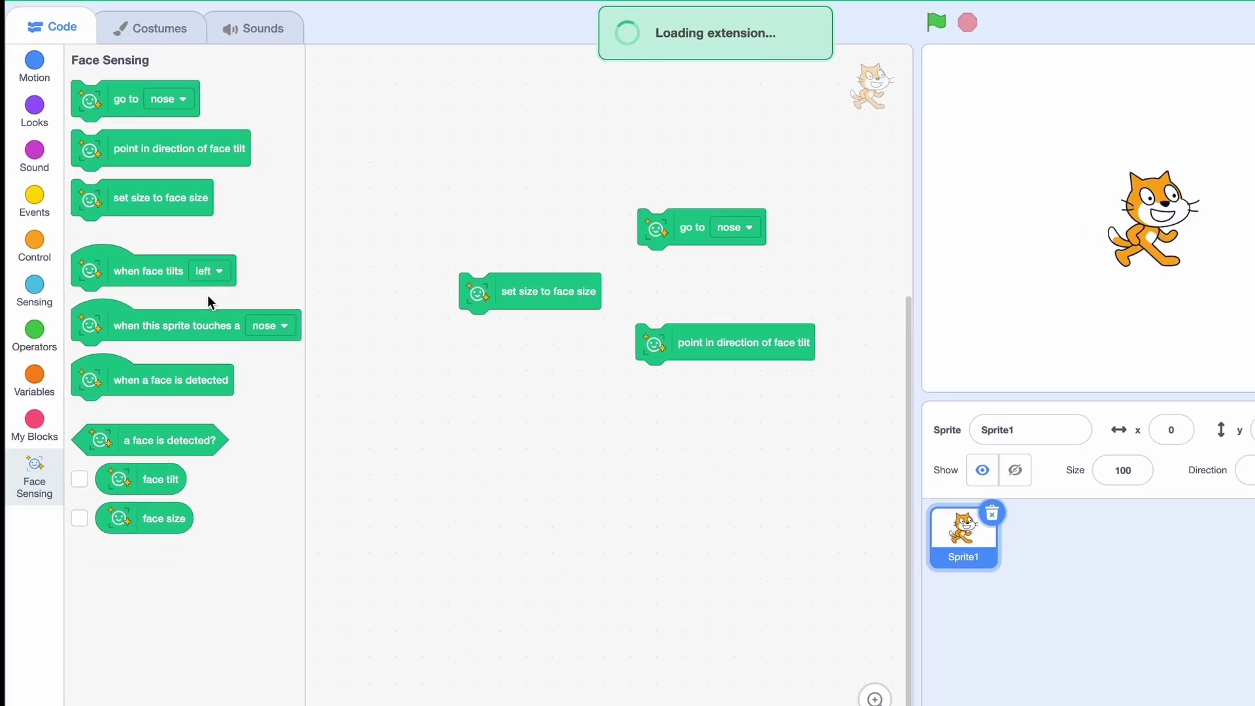
Add sprite-touches-nose, when a face is detected, and face detected? blocks to the canvas.
{"action": "left_click_drag", "start_coordinate": [217, 327], "coordinate": [576, 441]}
{"action": "left_click", "coordinate": [643, 440]}
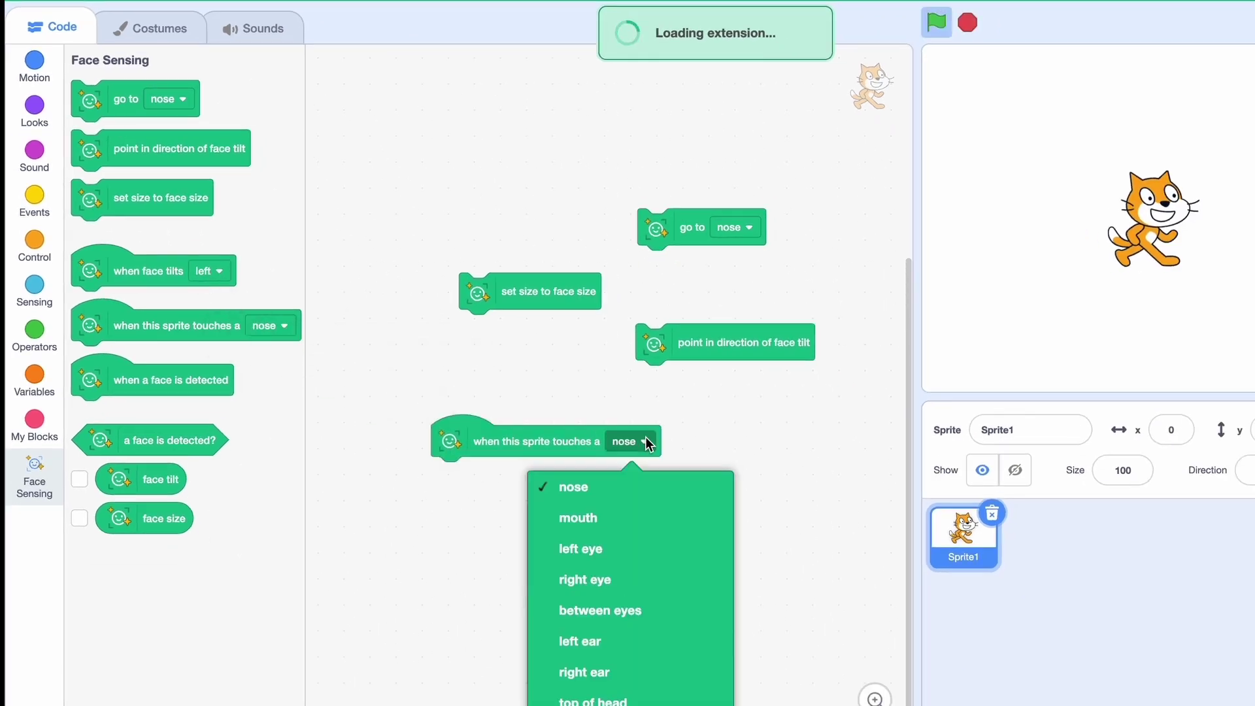
{"action": "left_click", "coordinate": [721, 493]}
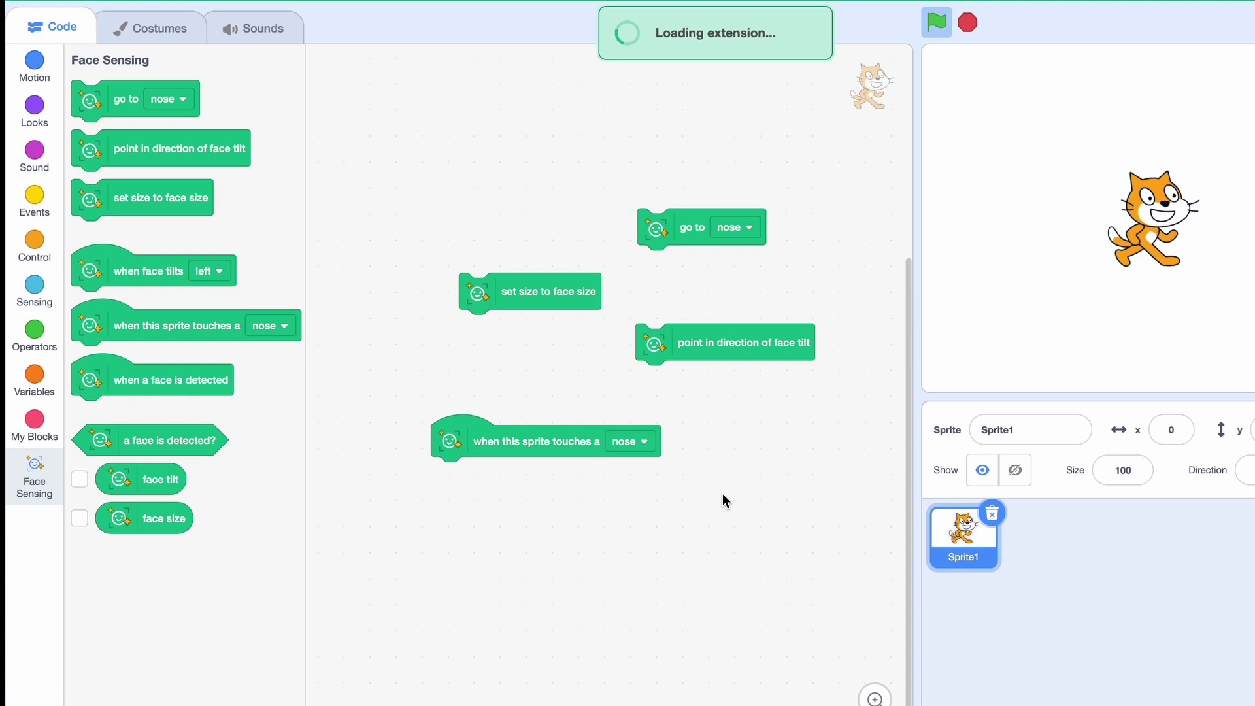
{"action": "left_click_drag", "start_coordinate": [147, 386], "coordinate": [593, 556]}
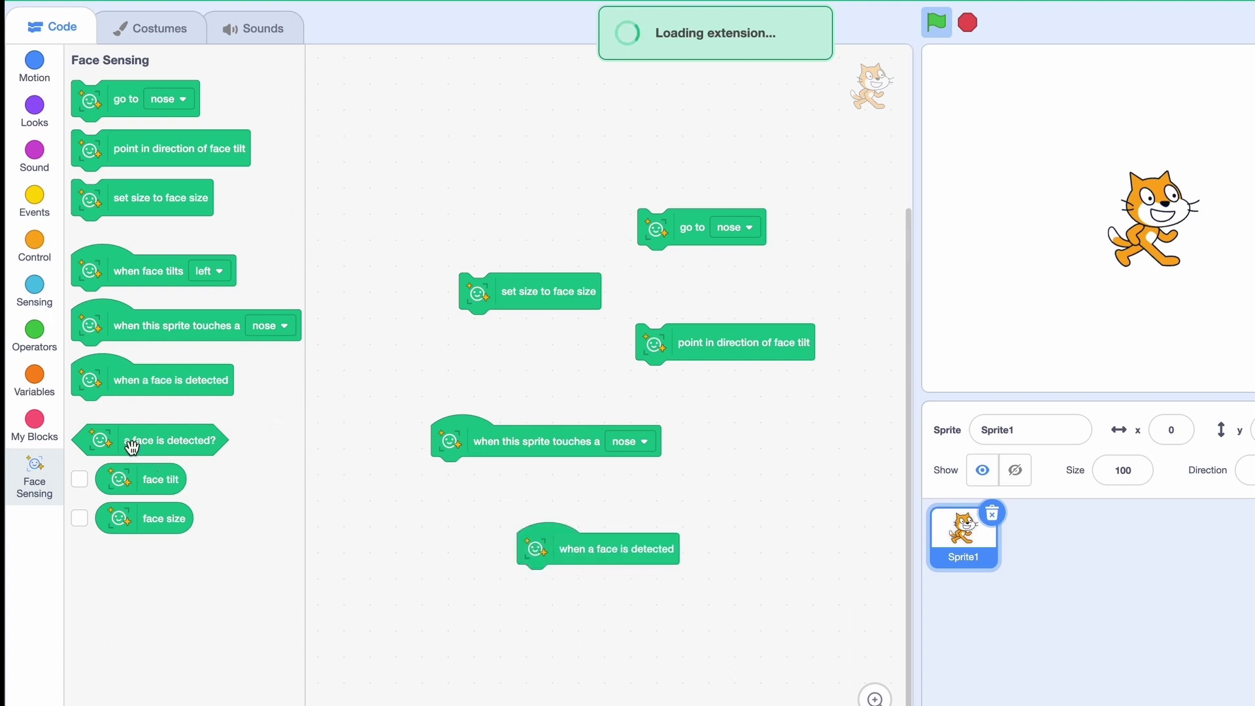
{"action": "mouse_move", "coordinate": [132, 443]}
{"action": "left_mouse_down"}
{"action": "mouse_move", "coordinate": [520, 424]}
{"action": "mouse_move", "coordinate": [643, 617]}
{"action": "left_mouse_up"}
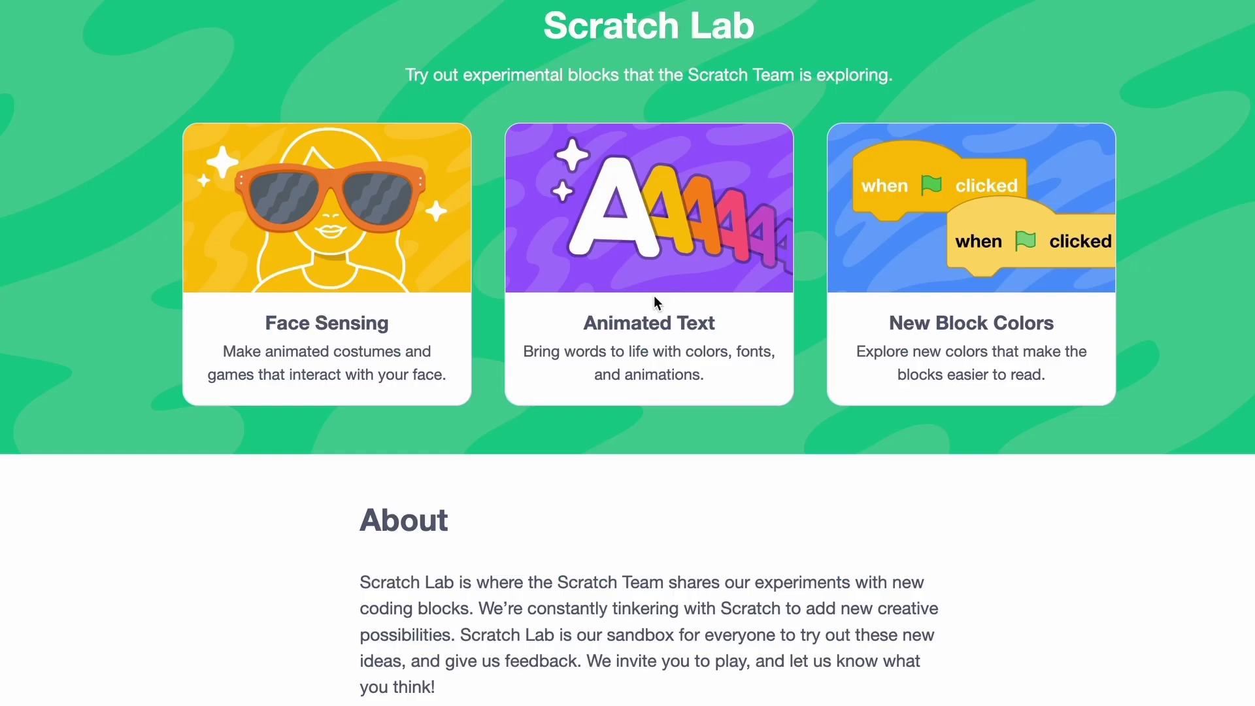
Open the Animated Text experiment page and launch its editor.
{"action": "left_click", "coordinate": [656, 301]}
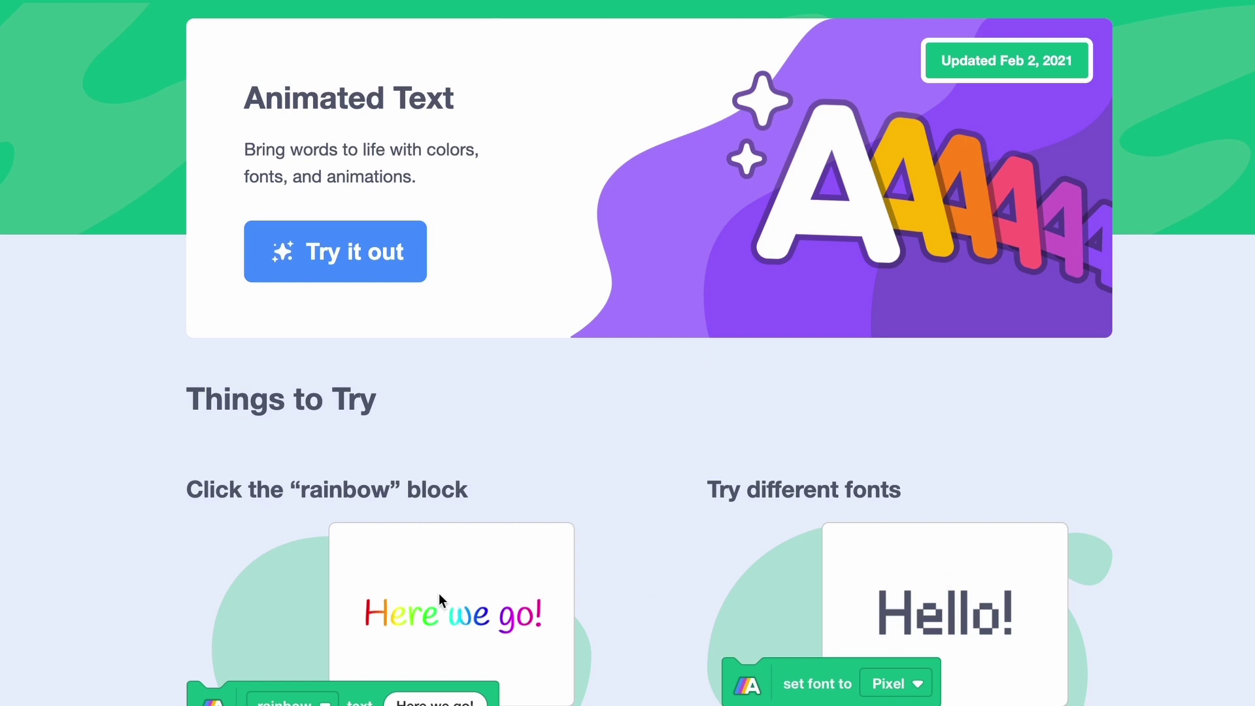
{"action": "scroll", "coordinate": [426, 401], "scroll_direction": "down", "scroll_amount": 4}
{"action": "scroll", "coordinate": [426, 401], "scroll_direction": "down", "scroll_amount": 3}
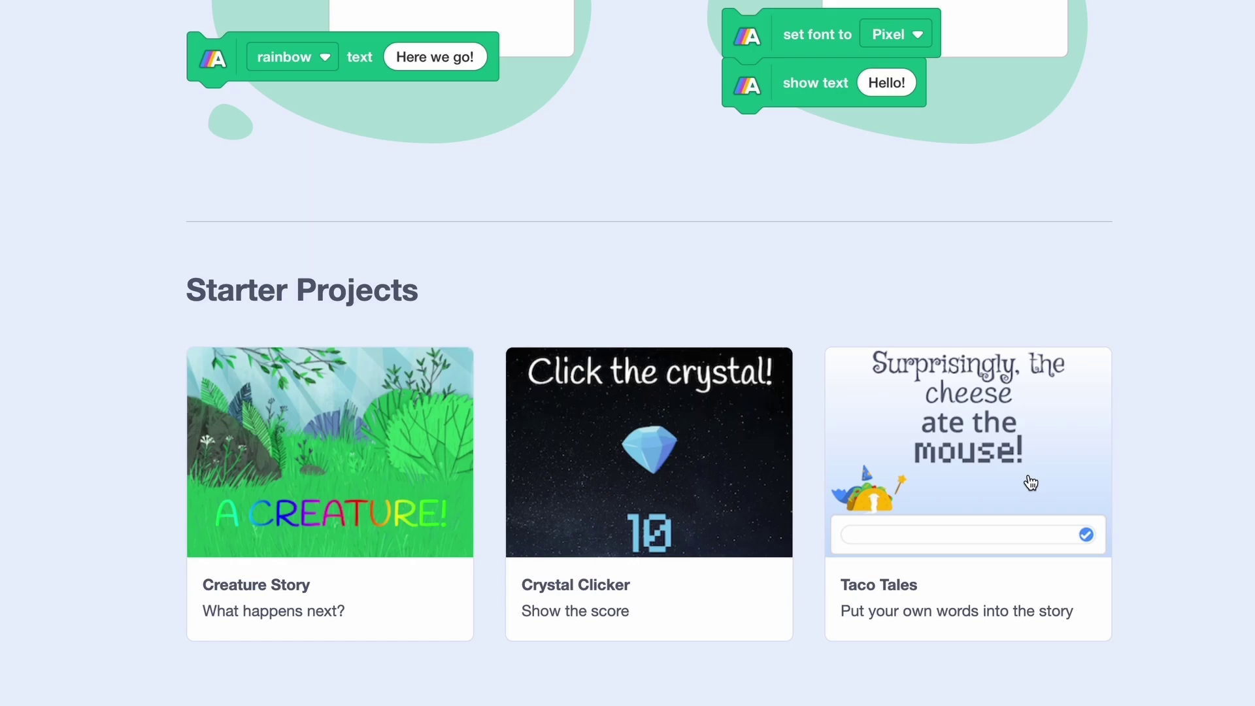
{"action": "scroll", "coordinate": [644, 36], "scroll_direction": "up", "scroll_amount": 7}
{"action": "left_click", "coordinate": [415, 228]}
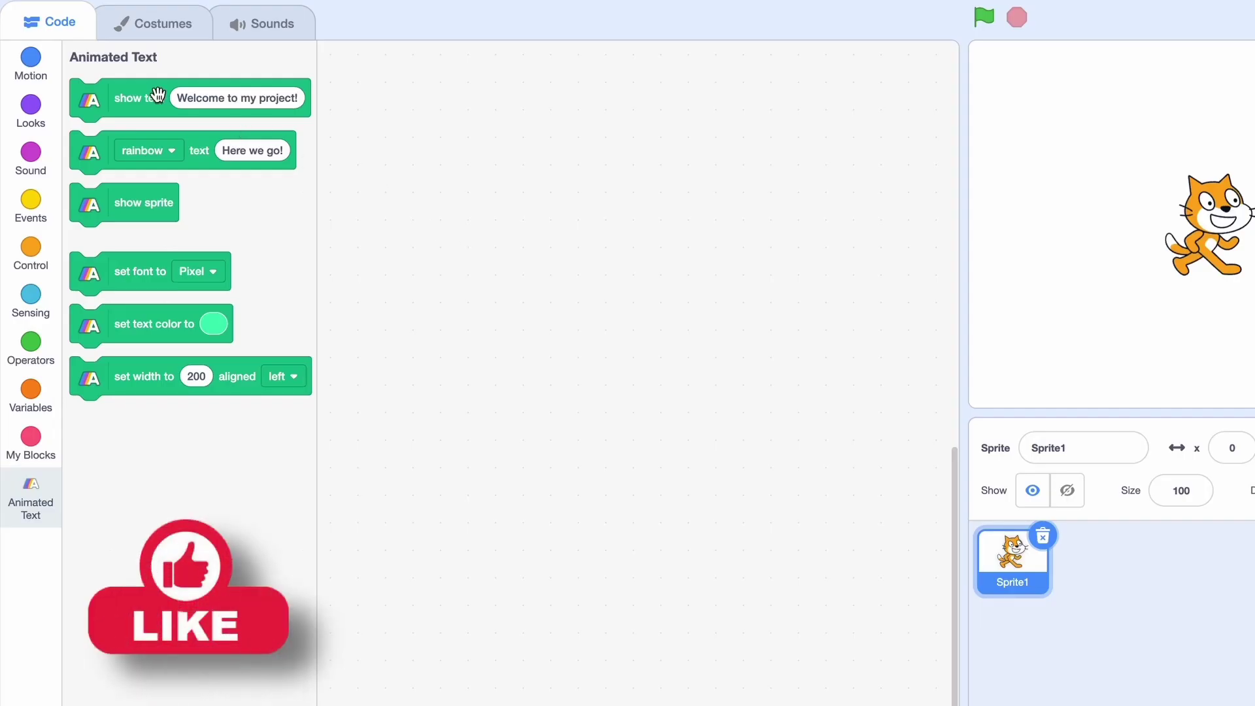
Add show text and rainbow Here we go! blocks and play them on stage.
{"action": "left_click_drag", "start_coordinate": [157, 95], "coordinate": [592, 300]}
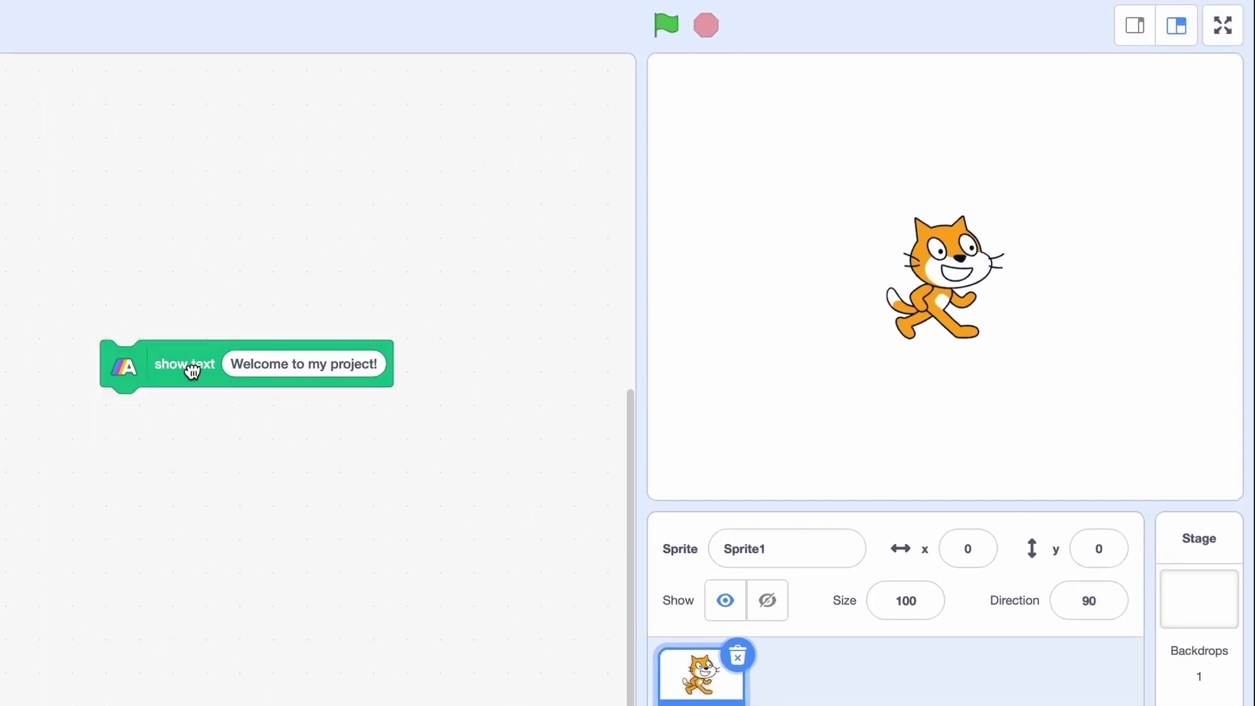
{"action": "left_click", "coordinate": [191, 371]}
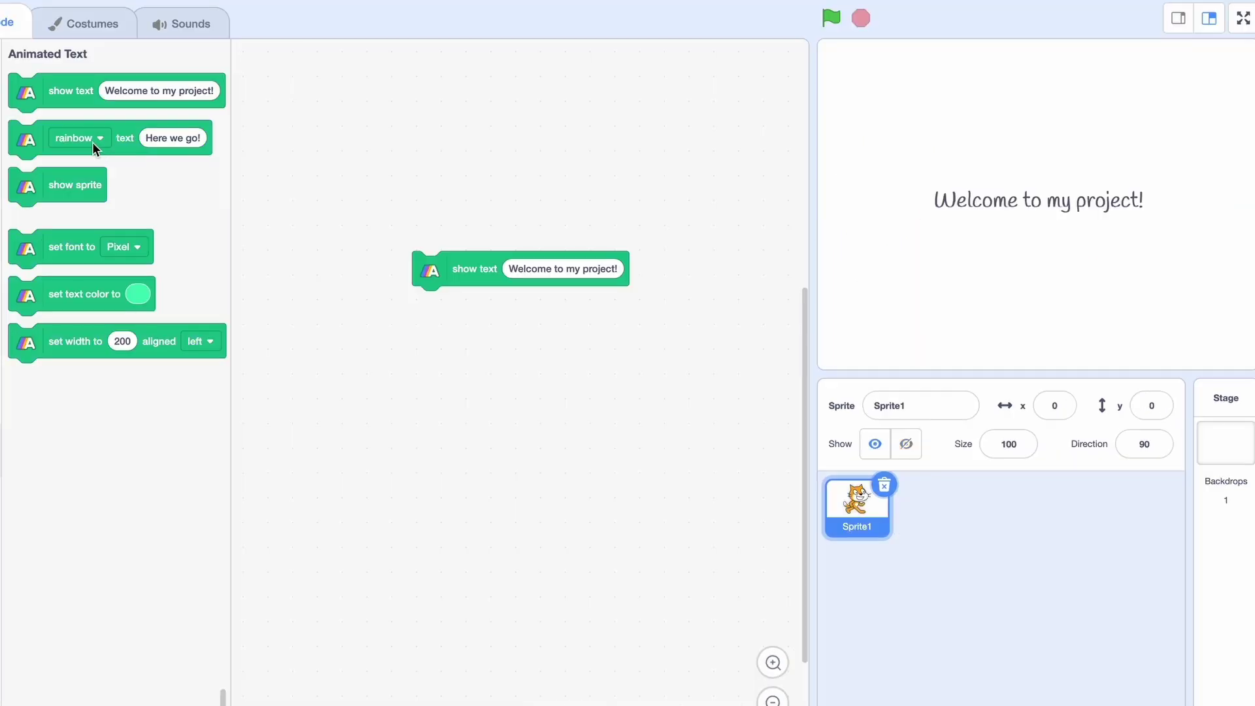
{"action": "left_click_drag", "start_coordinate": [98, 145], "coordinate": [633, 560]}
{"action": "left_click", "coordinate": [598, 520]}
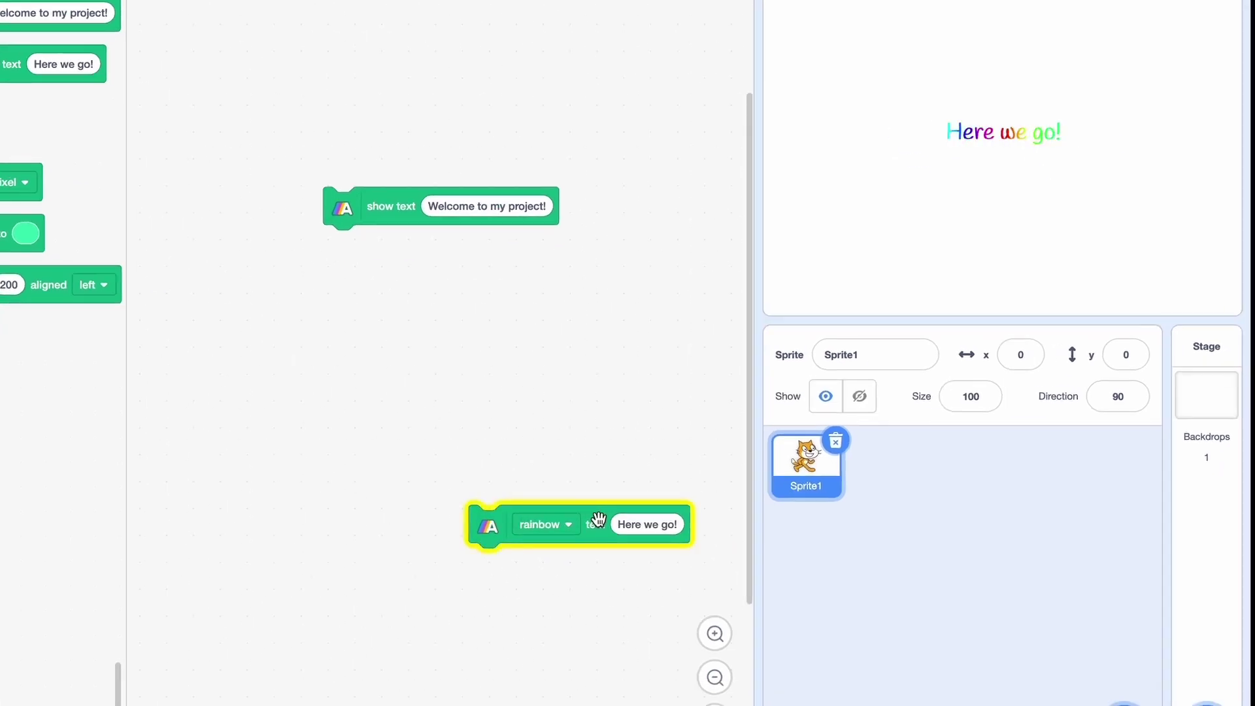
Switch the Here we go! animation effect to type, then to zoom, playing each.
{"action": "left_click", "coordinate": [538, 527]}
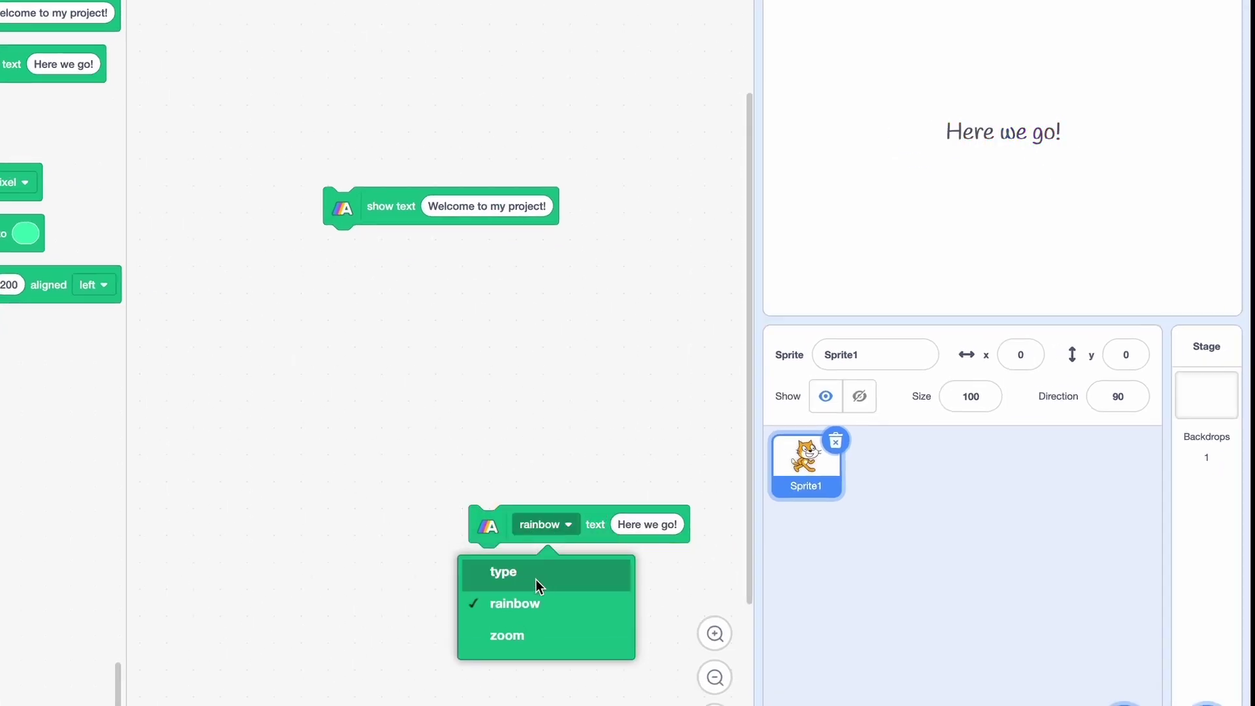
{"action": "left_click", "coordinate": [535, 585]}
{"action": "left_click", "coordinate": [569, 524]}
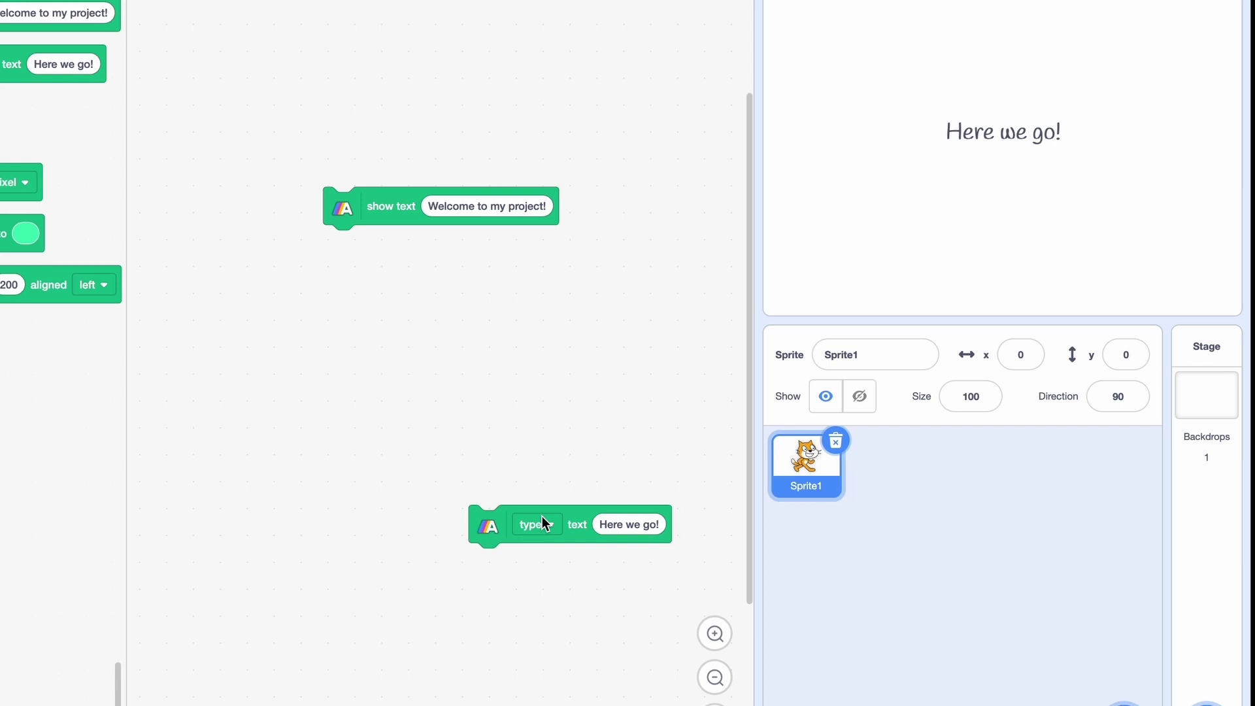
{"action": "left_click", "coordinate": [543, 524]}
{"action": "left_click", "coordinate": [551, 631]}
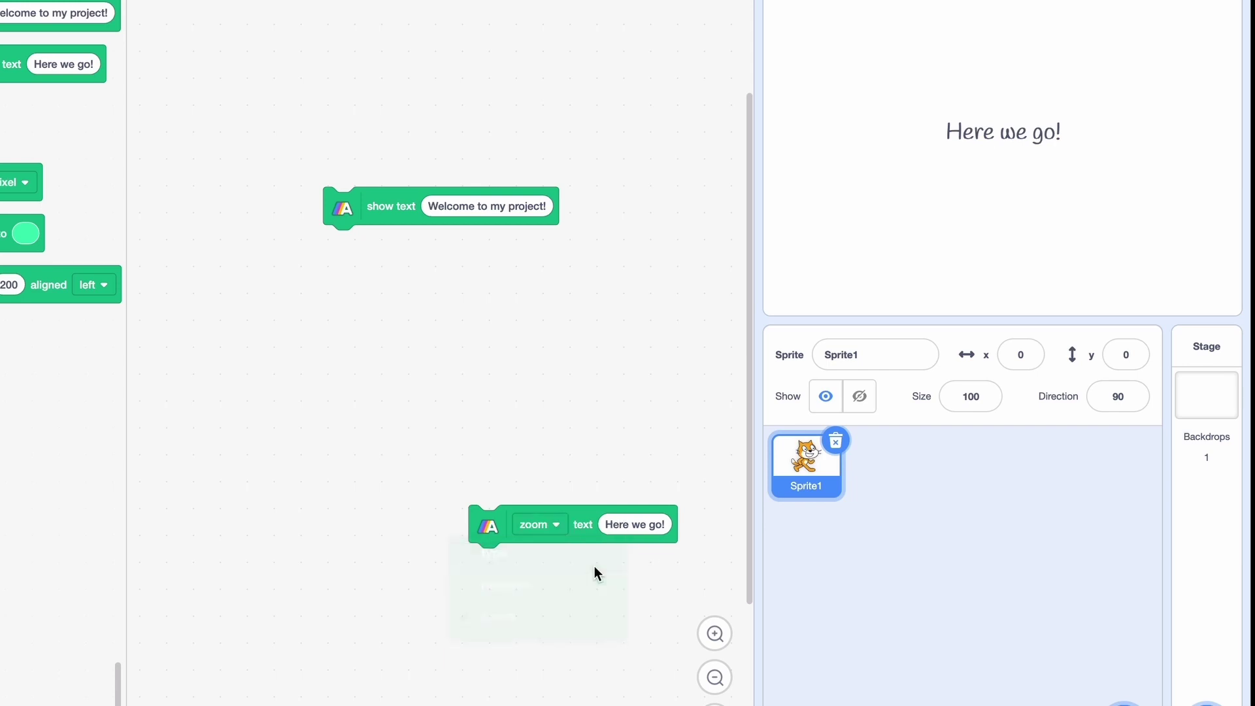
{"action": "left_click", "coordinate": [593, 527]}
Add show sprite and set font blocks, showing the cat and browsing available fonts.
{"action": "left_click_drag", "start_coordinate": [65, 198], "coordinate": [469, 461]}
{"action": "left_click", "coordinate": [475, 466]}
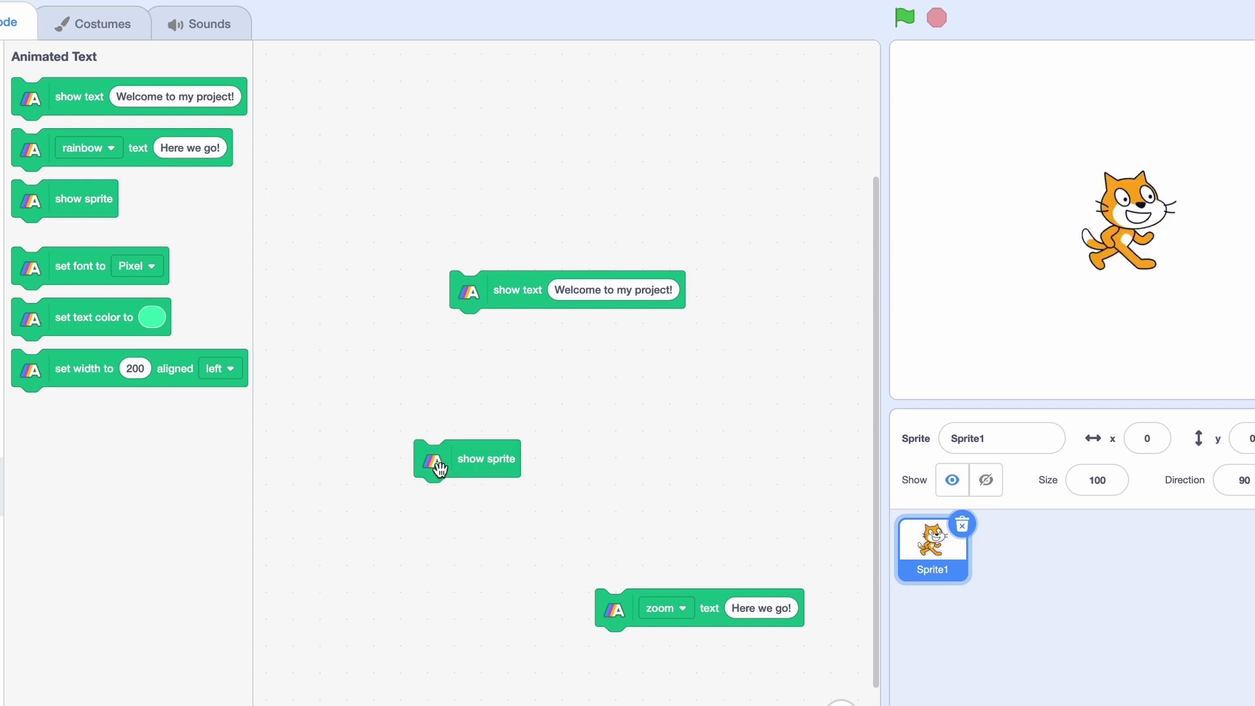
{"action": "left_click", "coordinate": [474, 467]}
{"action": "left_click_drag", "start_coordinate": [79, 270], "coordinate": [737, 413]}
{"action": "left_click", "coordinate": [740, 402]}
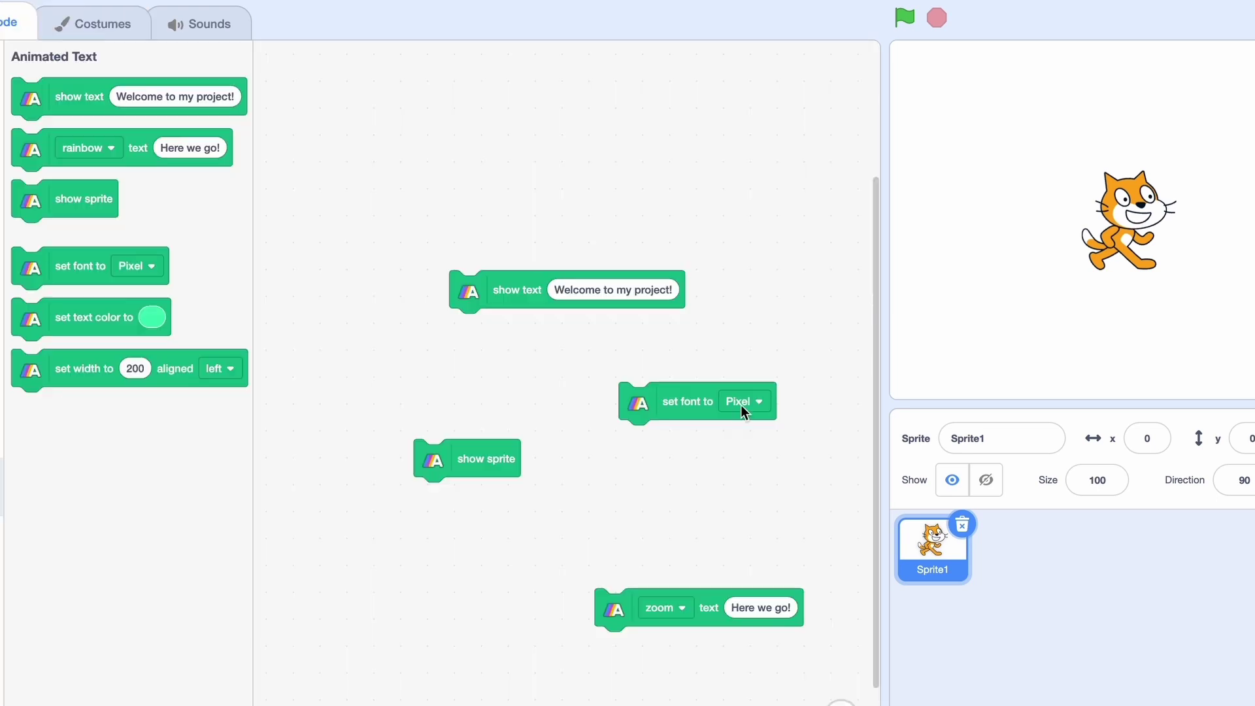
{"action": "left_click", "coordinate": [747, 402]}
Add set text colour and width-200 blocks, setting the width block's alignment to right.
{"action": "left_click_drag", "start_coordinate": [139, 317], "coordinate": [495, 355]}
{"action": "left_click", "coordinate": [497, 356]}
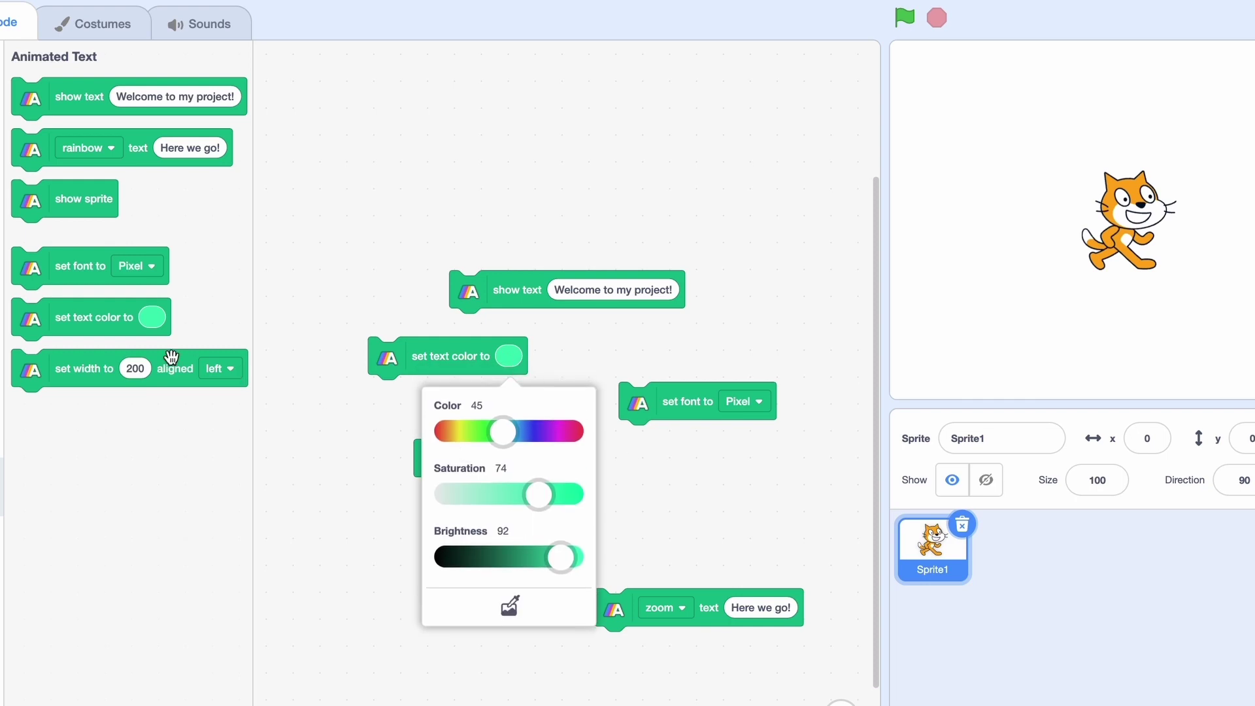
{"action": "left_click_drag", "start_coordinate": [157, 365], "coordinate": [514, 116]}
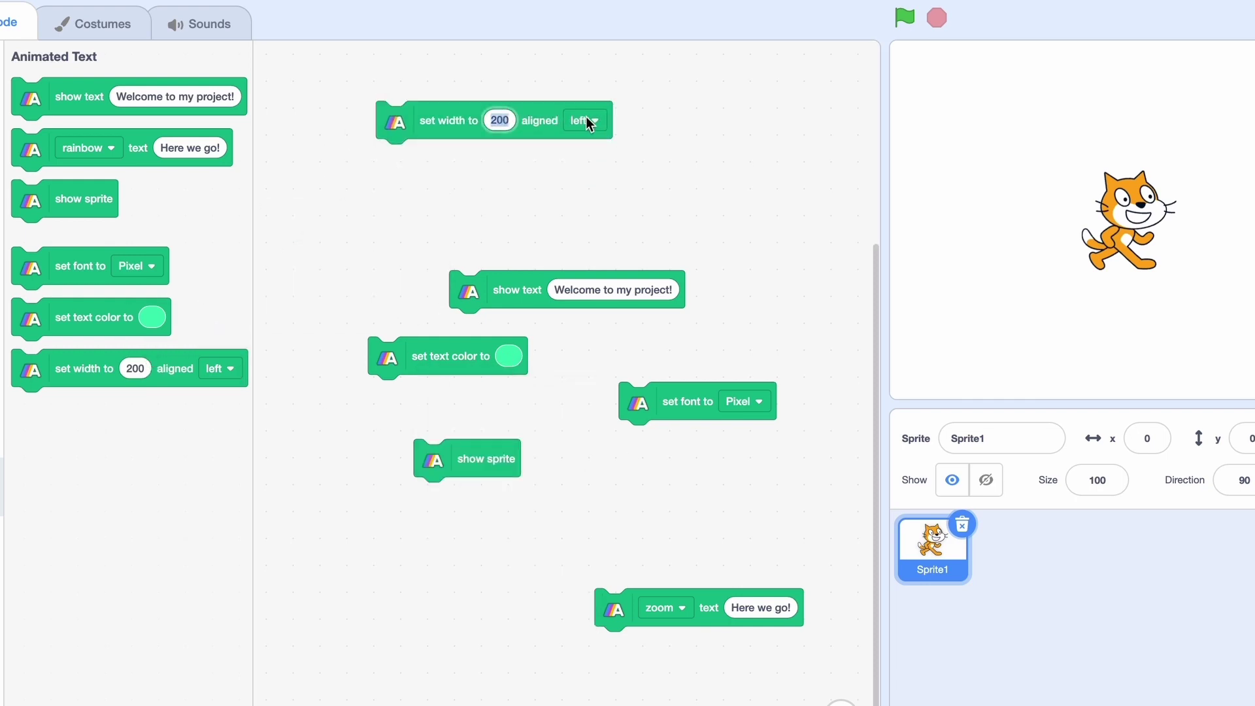
{"action": "left_click", "coordinate": [587, 121]}
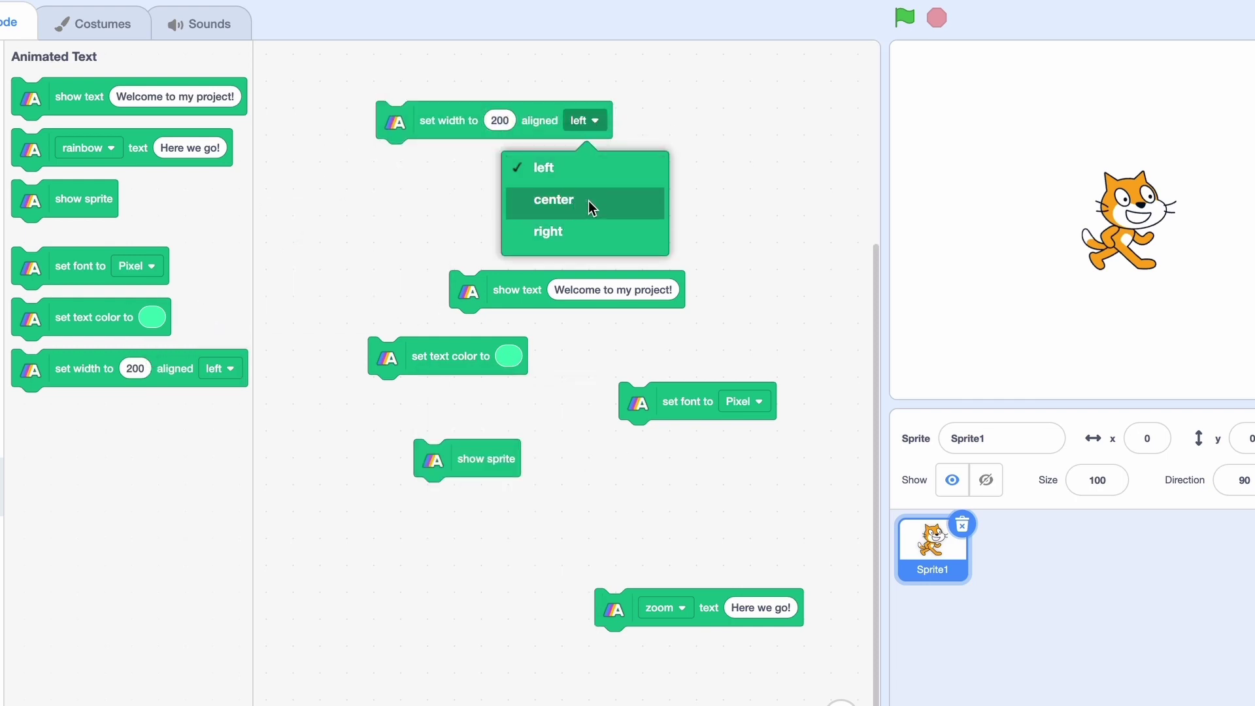
{"action": "left_click", "coordinate": [568, 232]}
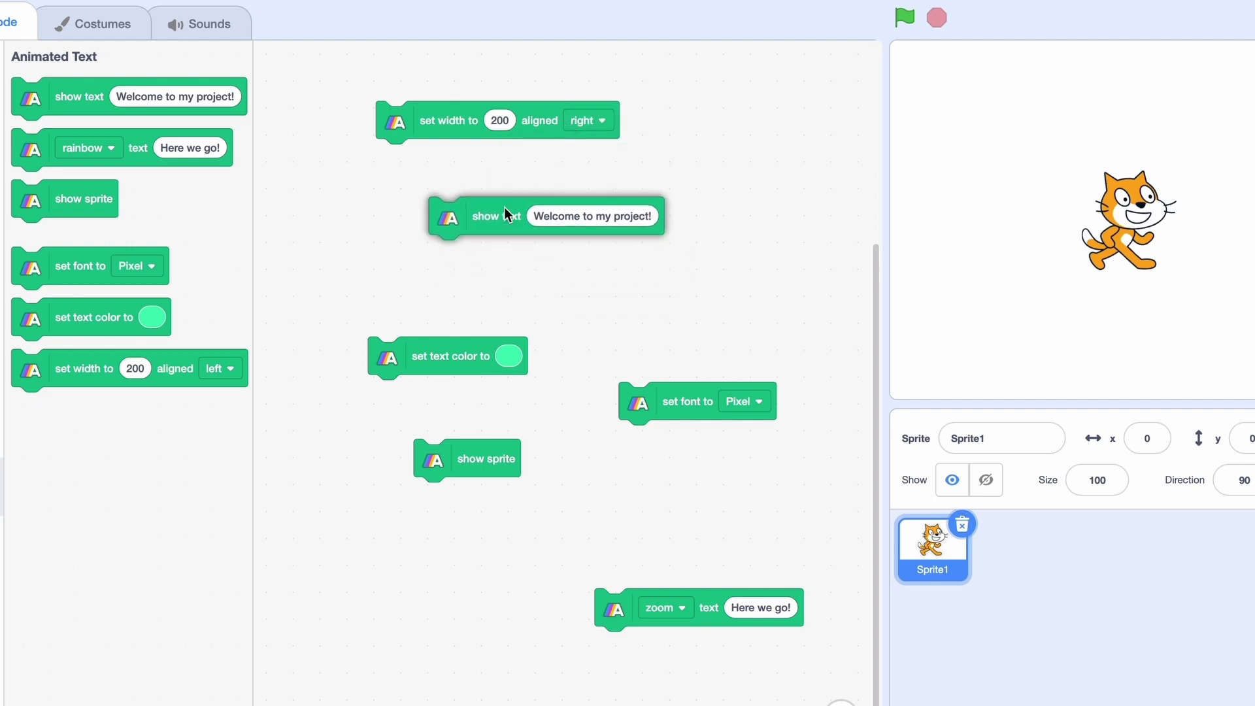
Stack show text under the width block and raise the width from 200 to 1000.
{"action": "left_click_drag", "start_coordinate": [539, 289], "coordinate": [463, 159]}
{"action": "left_click", "coordinate": [464, 158]}
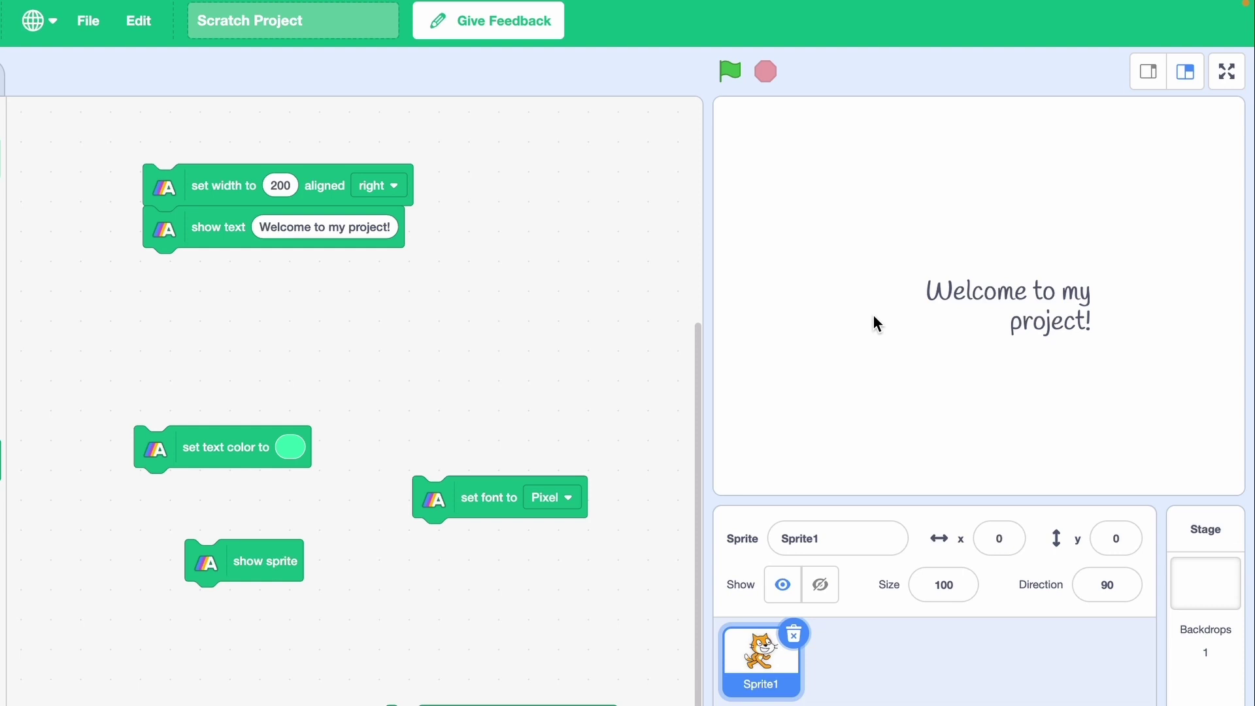
{"action": "left_click", "coordinate": [280, 186]}
{"action": "type", "text": "1000"}
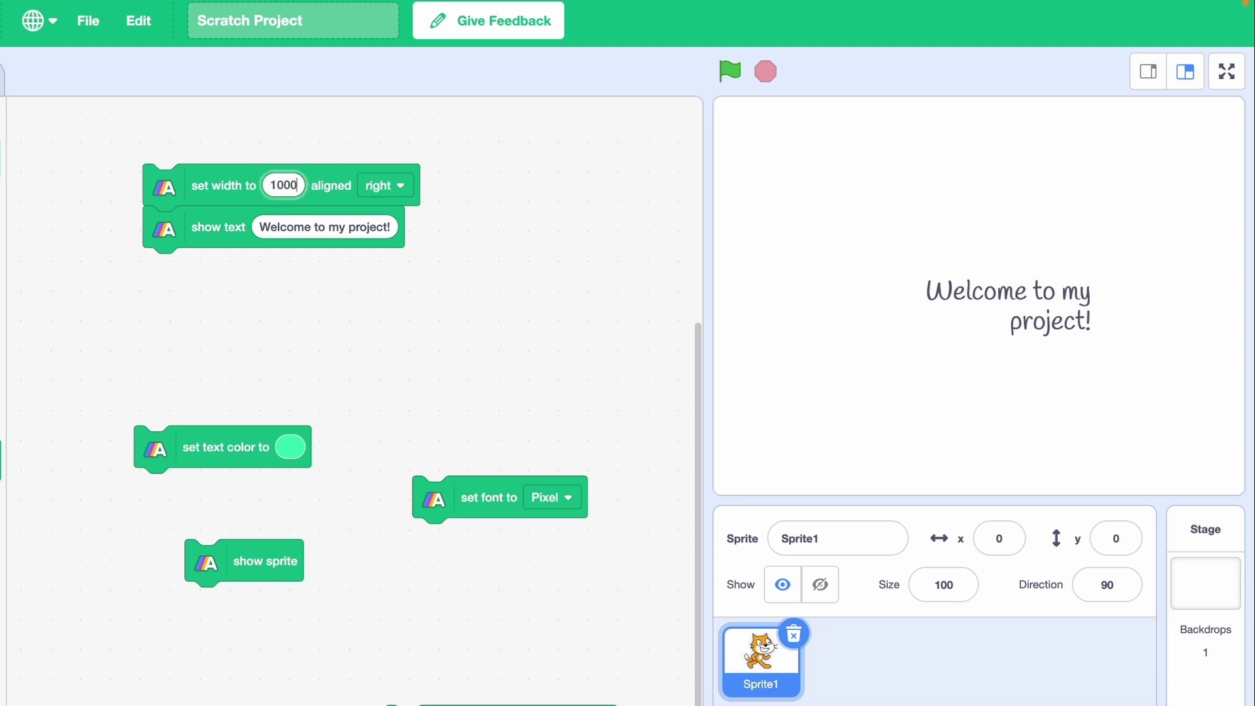
{"action": "left_click", "coordinate": [345, 187]}
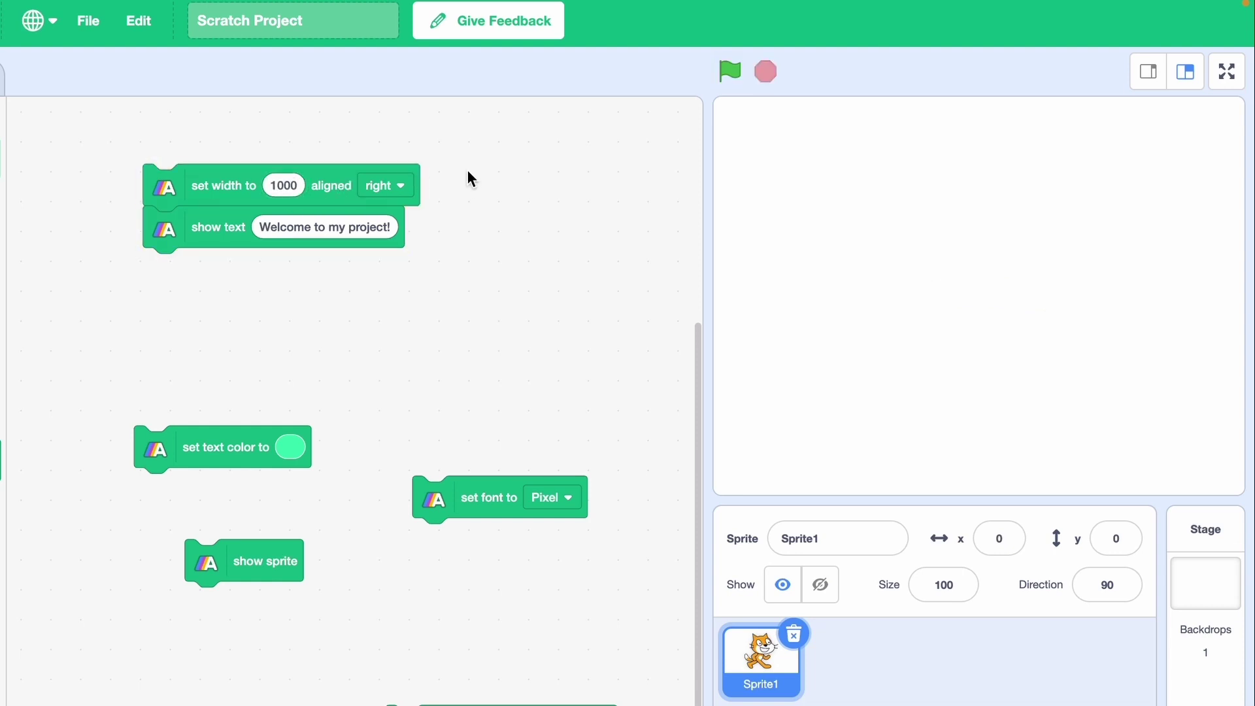